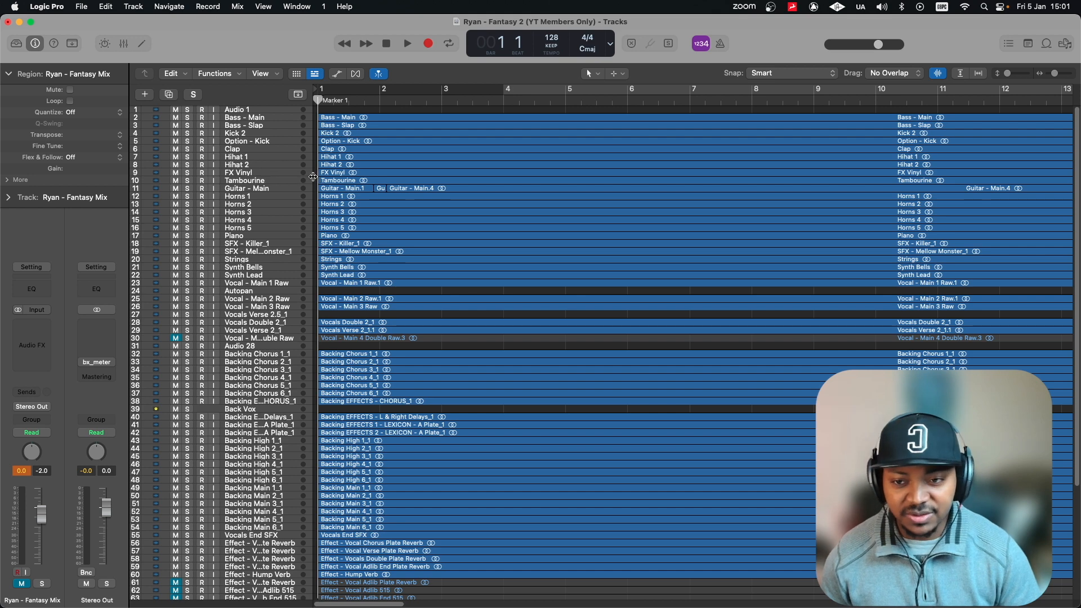
# Step: Solo the Kick 2 track and keep it selected for inspection
pyautogui.click(246, 135)
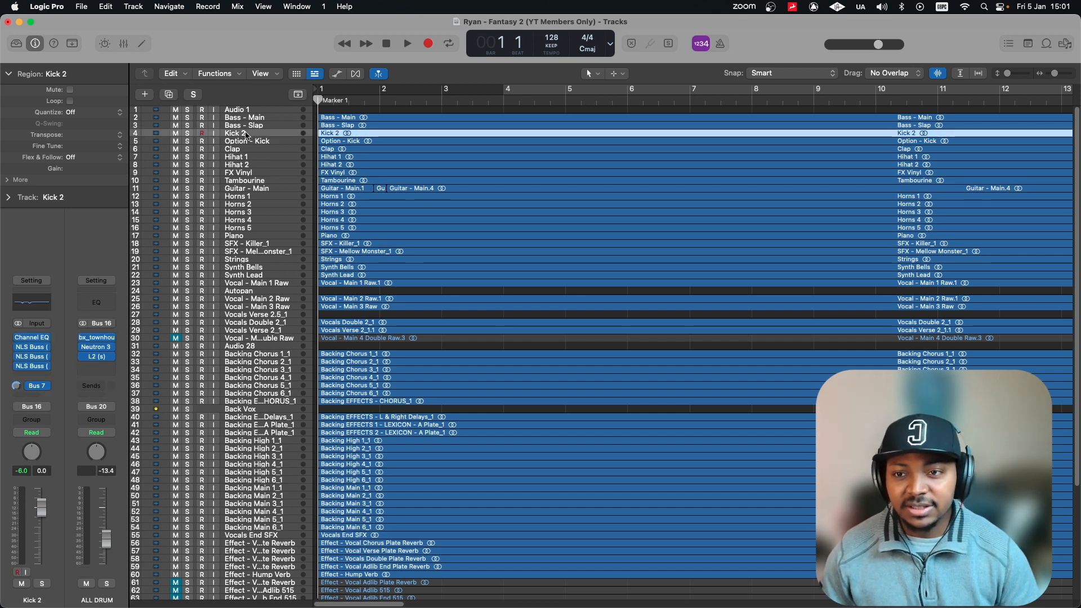
pyautogui.click(187, 134)
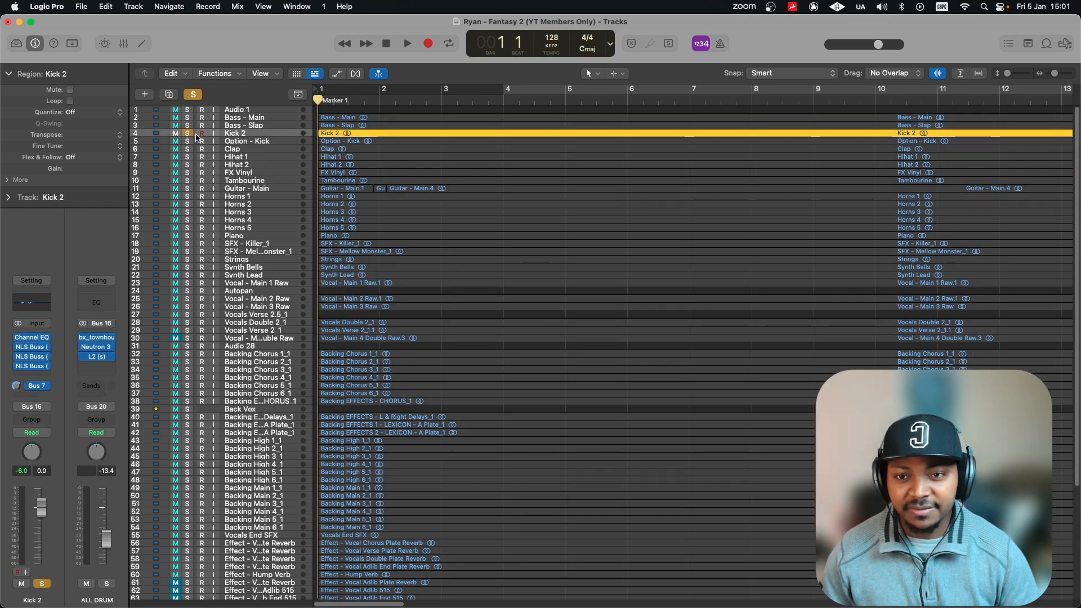
pyautogui.click(243, 142)
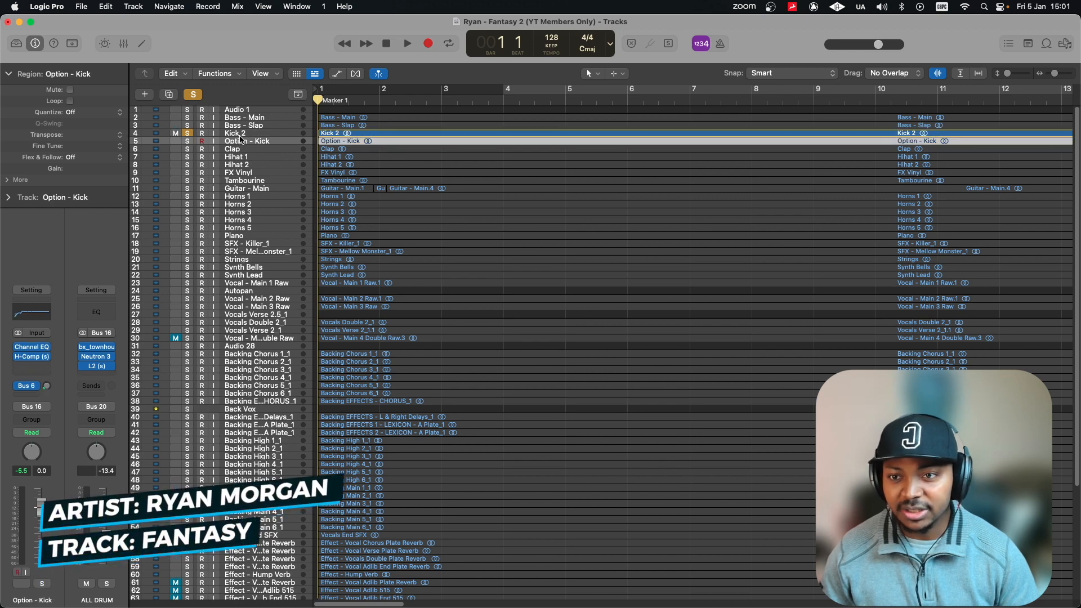
pyautogui.click(331, 134)
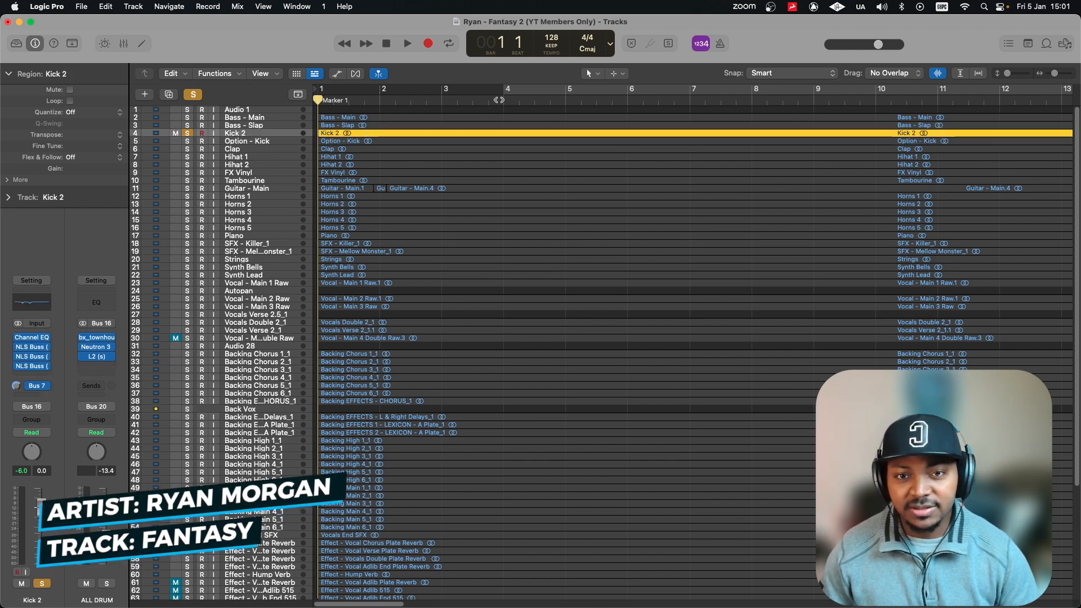
# Step: Turn on cycle playback, listen to the soloed kick and enlarge the track heights until the waveforms show
pyautogui.click(498, 92)
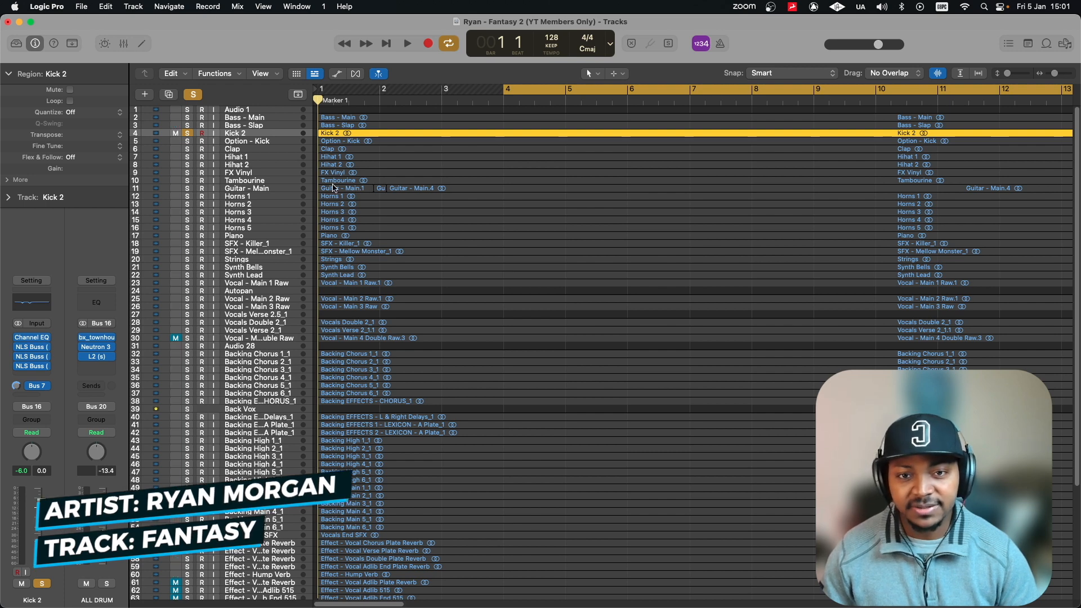
pyautogui.press('space')
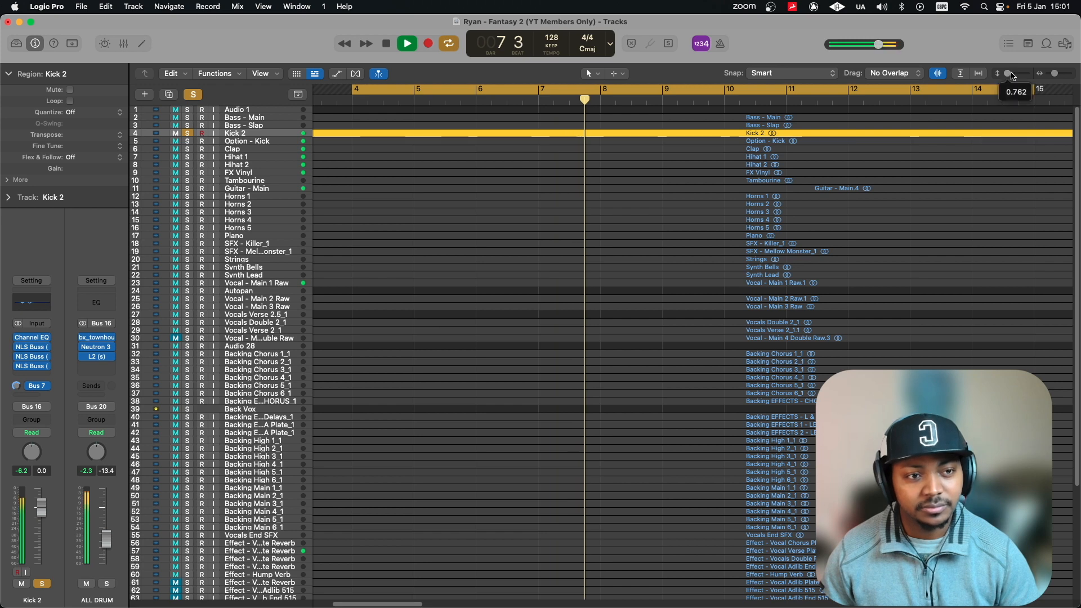
pyautogui.click(1022, 74)
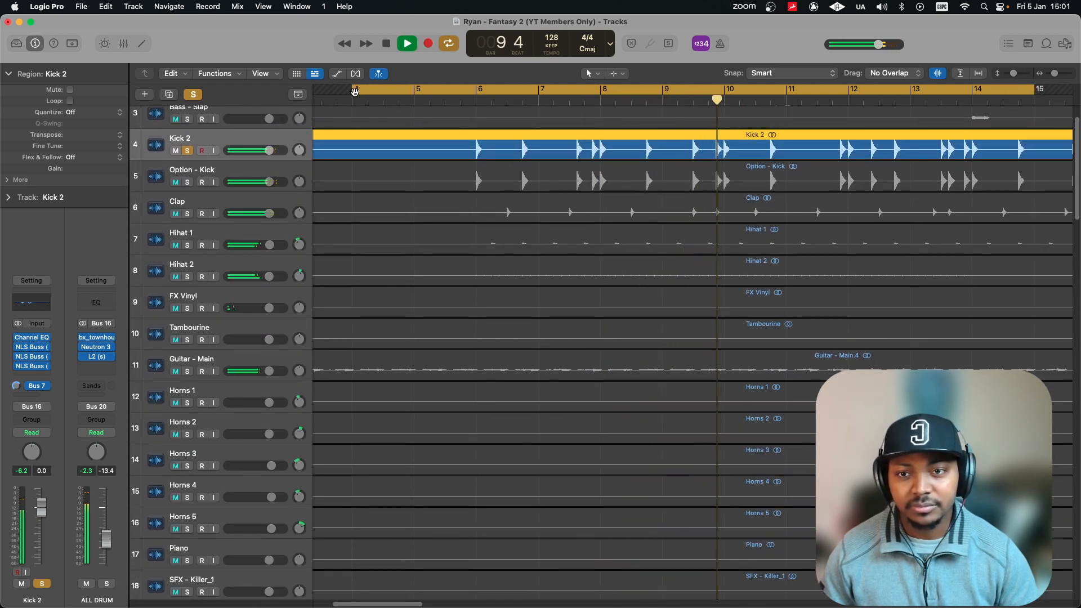
pyautogui.press('space')
# Step: Bypass the Kick 2 and ALL DRUM inserts and the Bus 7 send, and play the cycle from just before bar 6
pyautogui.moveTo(20, 340)
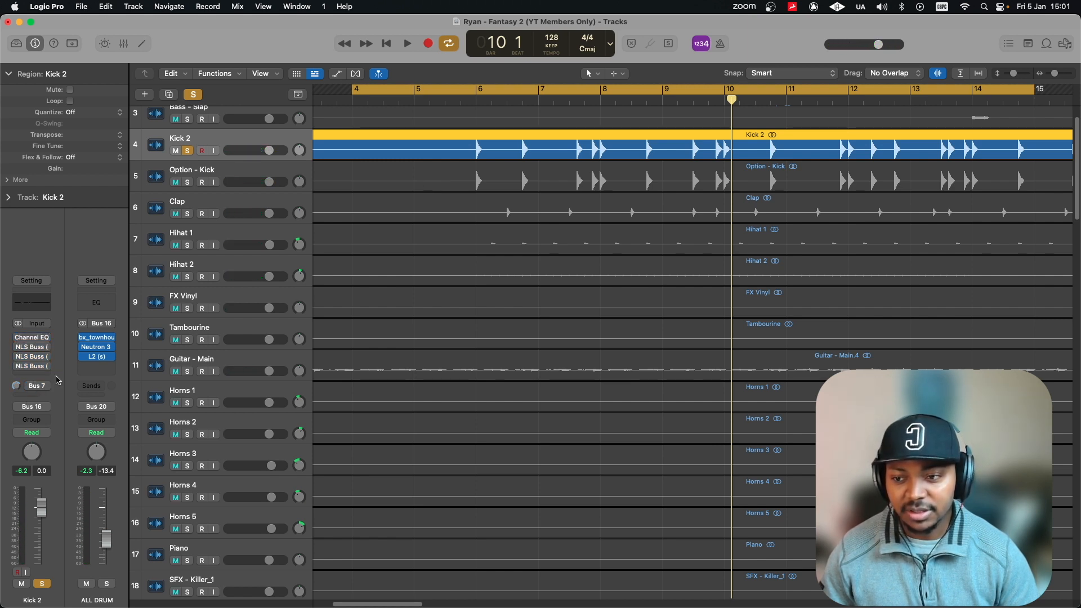
pyautogui.click(460, 90)
pyautogui.press('space')
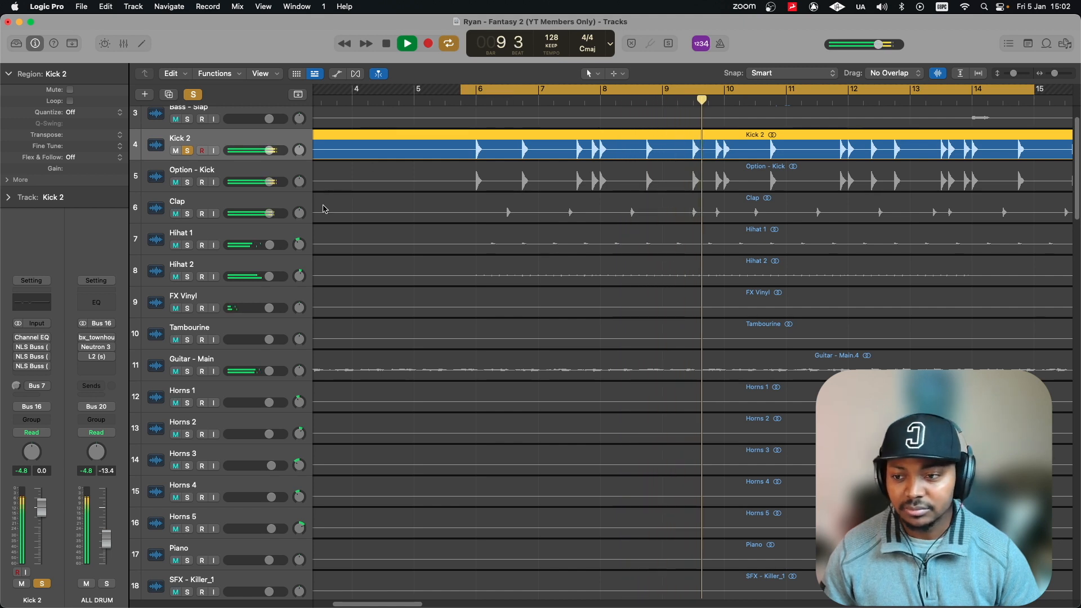
# Step: Re-enable the four Kick 2 inserts, the Bus 7 send and the three ALL DRUM inserts during playback, then stop
pyautogui.moveTo(18, 337); pyautogui.dragTo(18, 366)
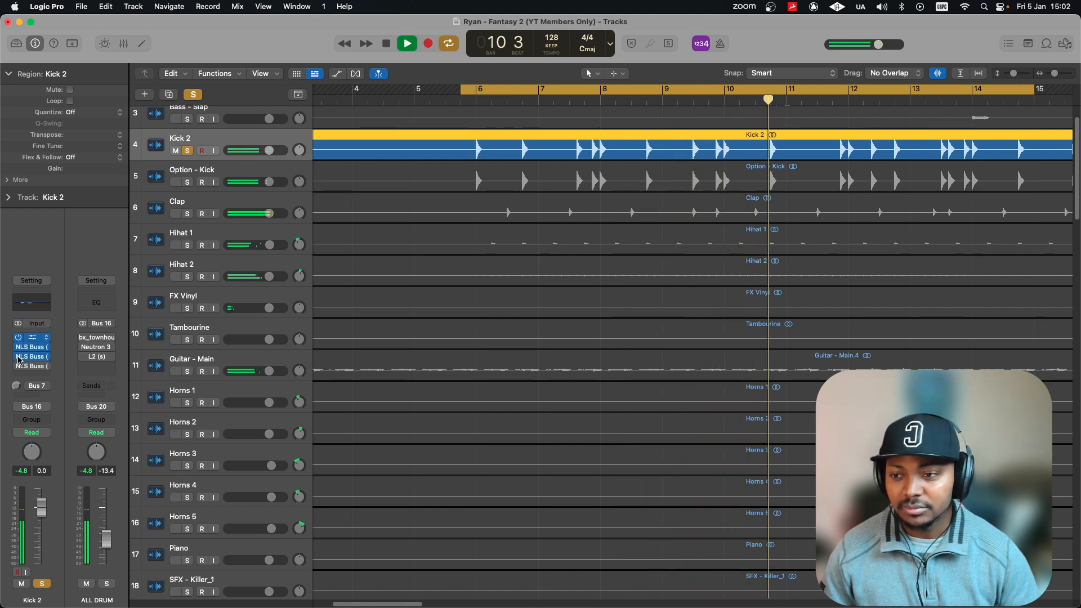
pyautogui.click(29, 386)
pyautogui.moveTo(81, 338); pyautogui.dragTo(84, 359)
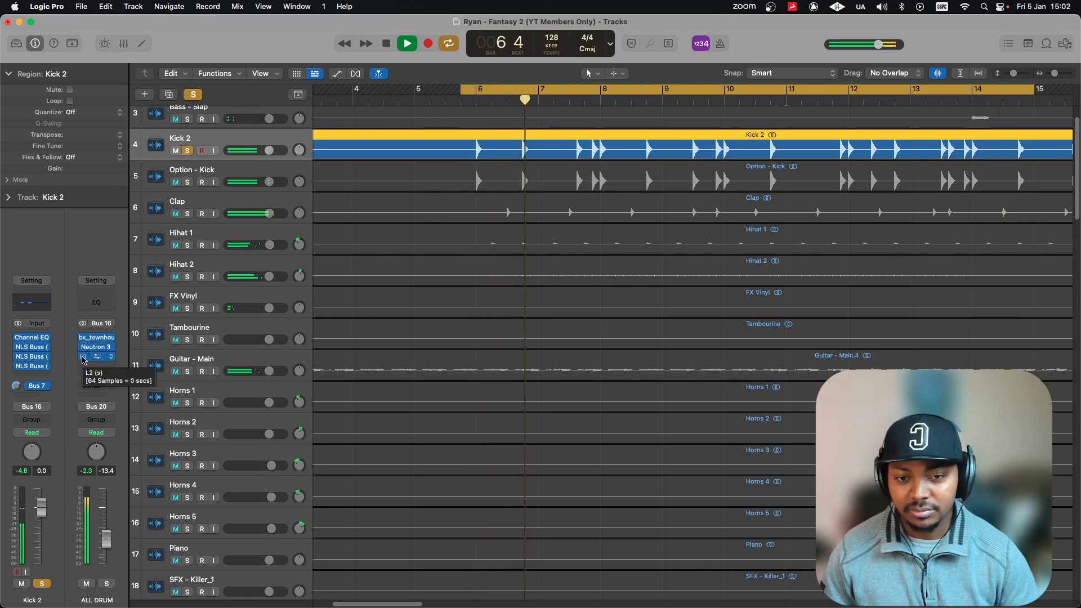
pyautogui.press('space')
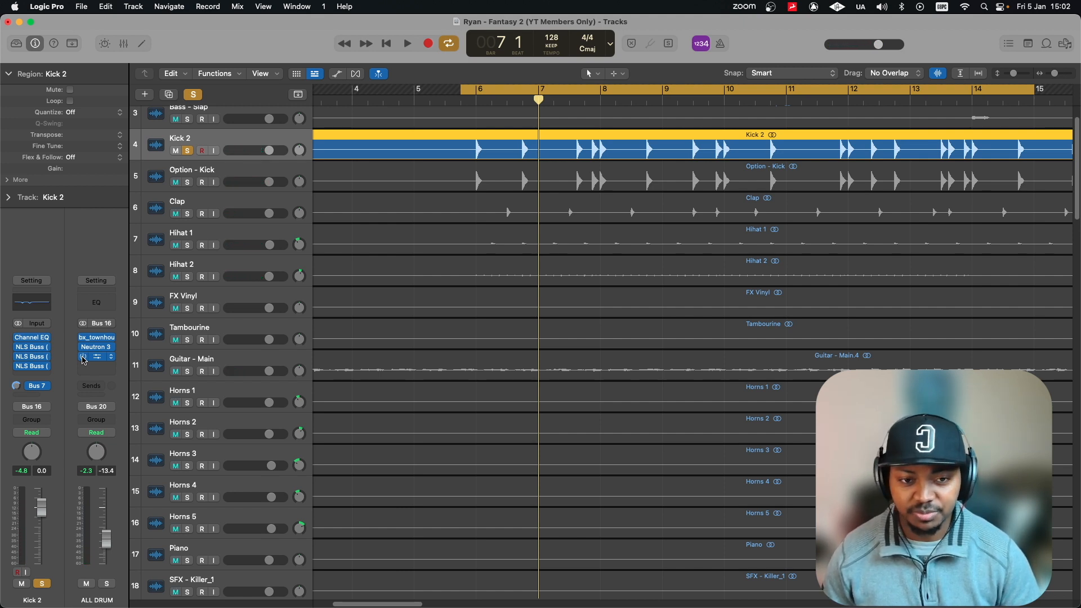
# Step: Shift the 420 Hz cut in Kick 2's Channel EQ to 412 Hz at -2.5 dB while listening to the loop
pyautogui.click(37, 337)
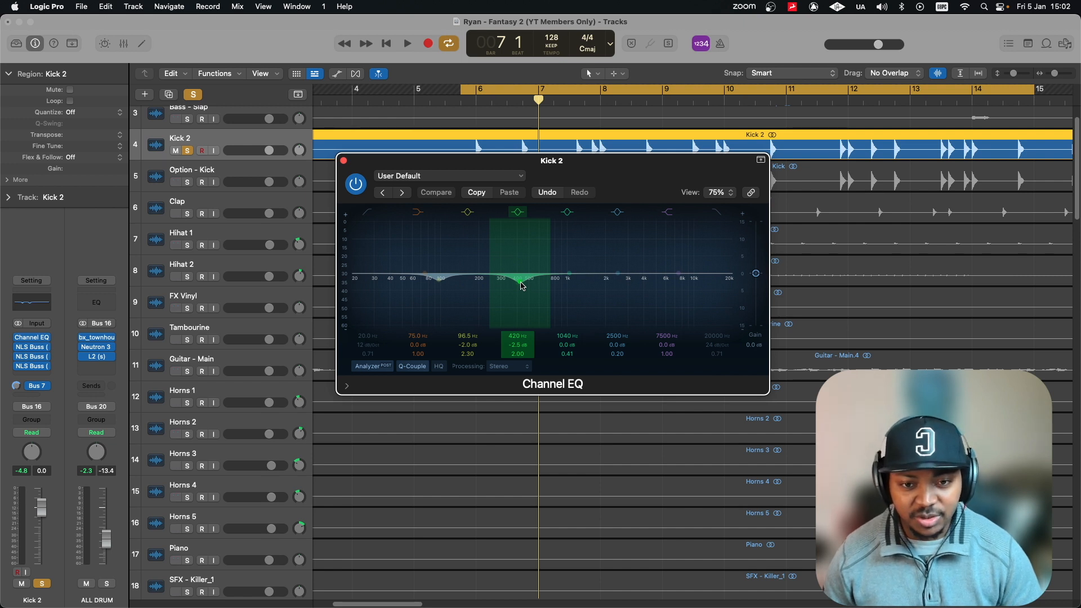
pyautogui.press('space')
pyautogui.moveTo(521, 286)
pyautogui.mouseDown()
pyautogui.moveTo(521, 215)
pyautogui.moveTo(520, 289)
pyautogui.mouseUp()
pyautogui.press('space')
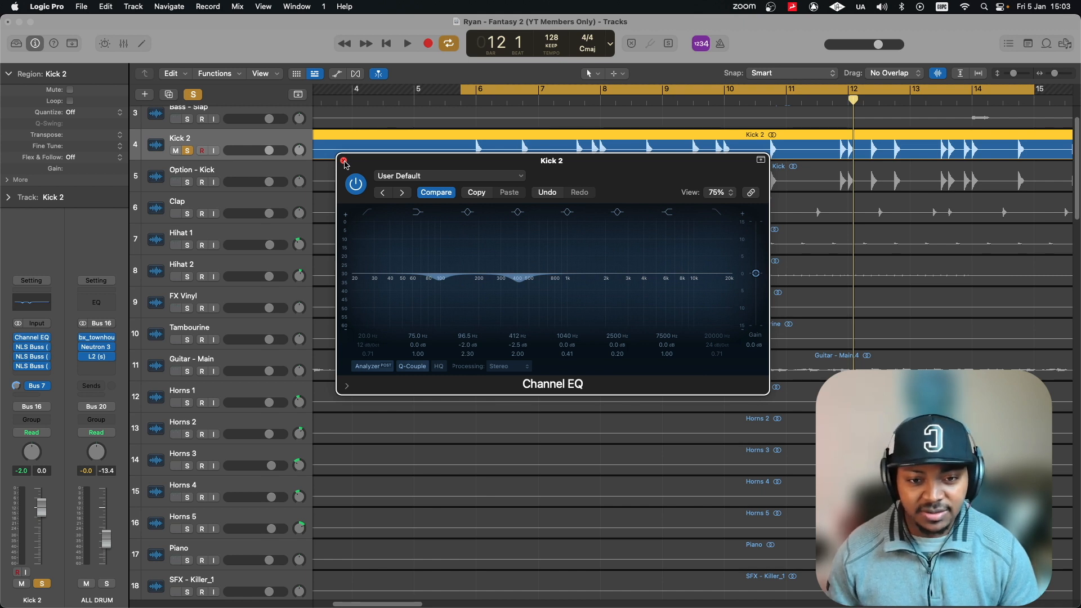
pyautogui.click(343, 161)
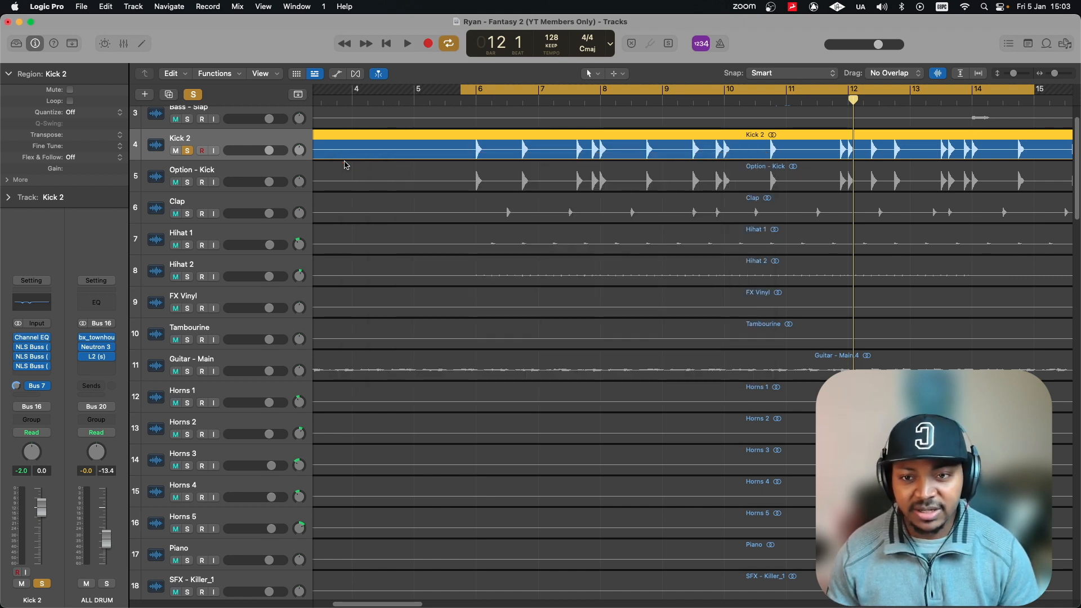
# Step: Review the studio, drive and trim settings of the three NLS Buss inserts on Kick 2, then close them
pyautogui.click(29, 350)
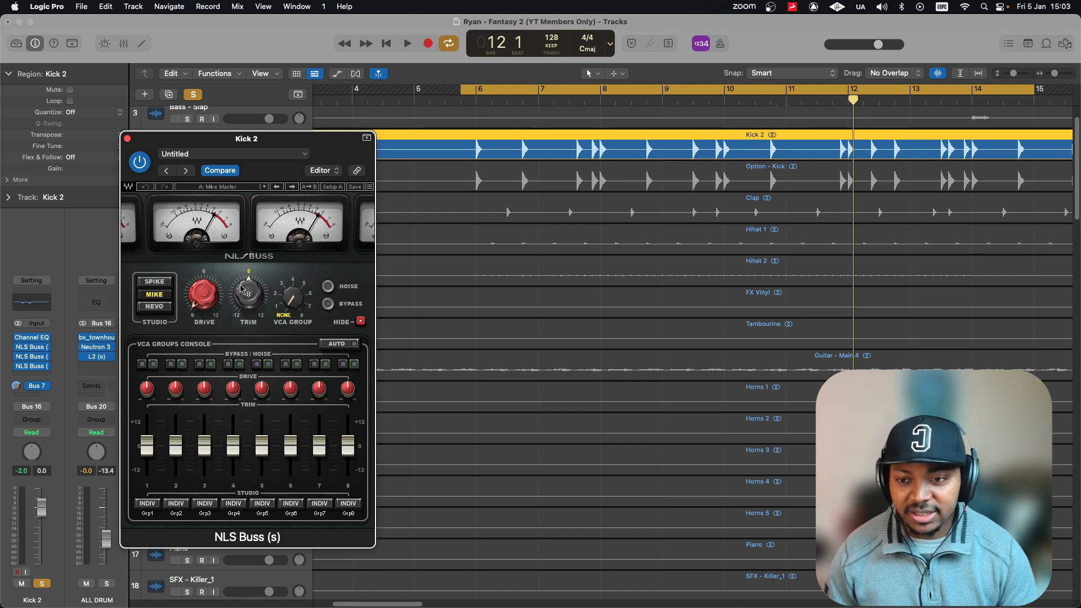
pyautogui.click(27, 361)
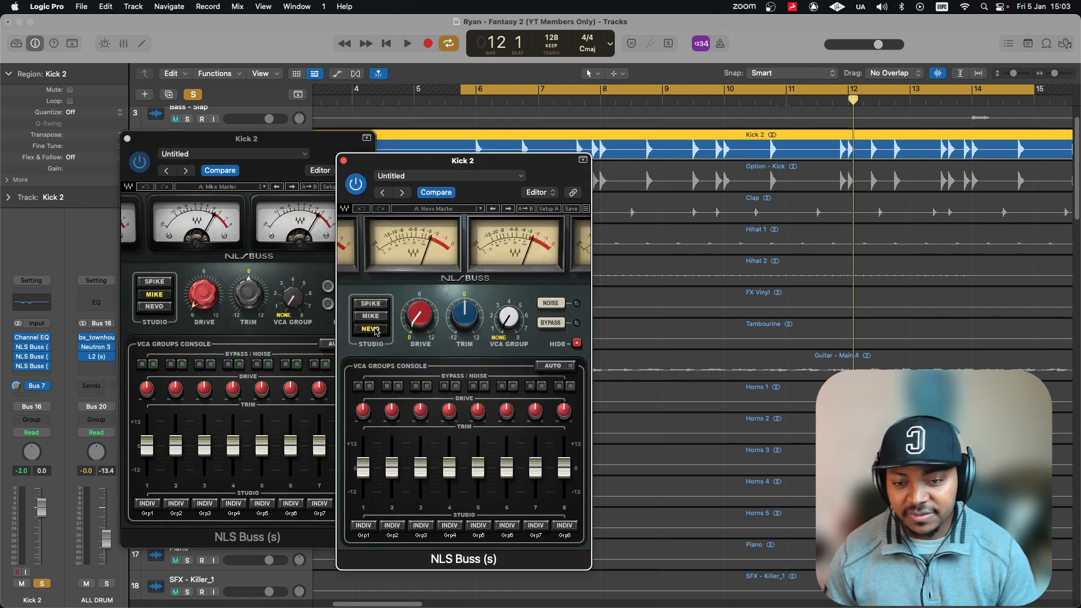
pyautogui.click(32, 366)
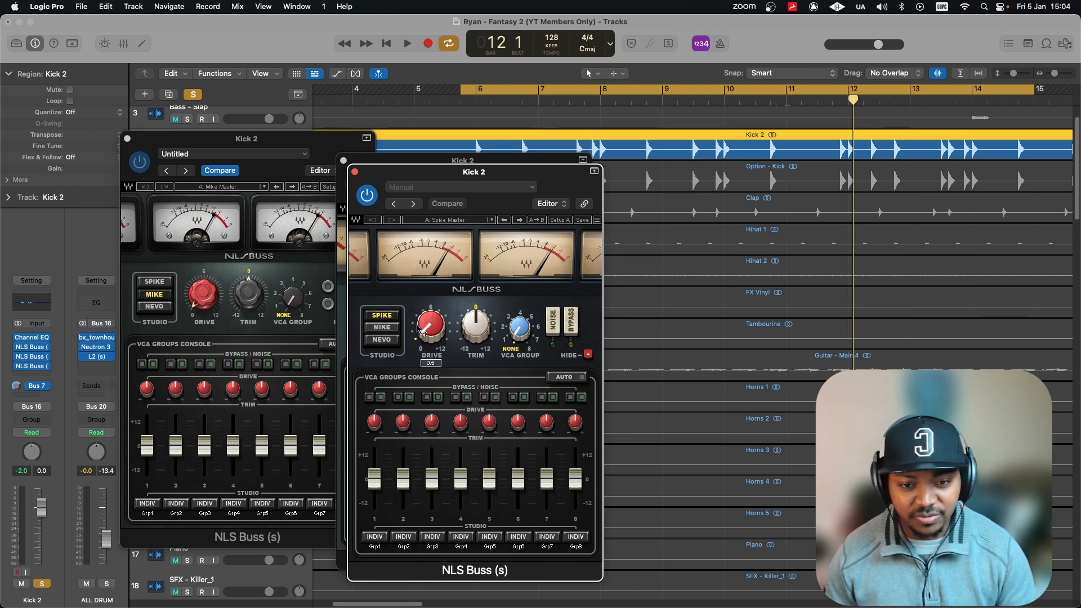
pyautogui.click(355, 171)
pyautogui.click(344, 161)
pyautogui.click(127, 139)
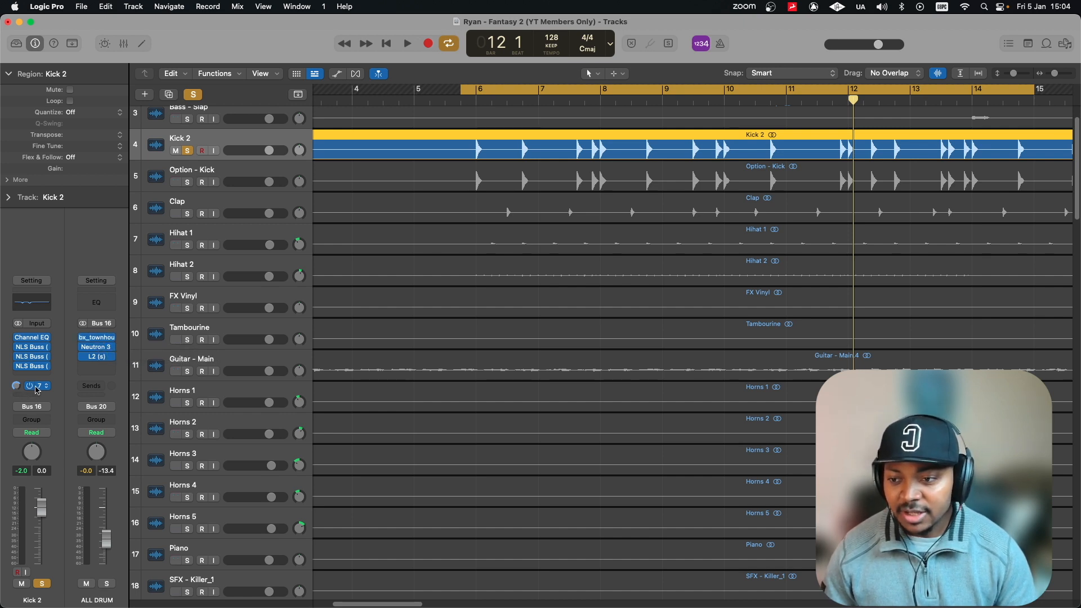
# Step: Show the Drum Para channel fed by Kick 2's Bus 7 send, solo it and unsolo Kick 2
pyautogui.click(38, 386)
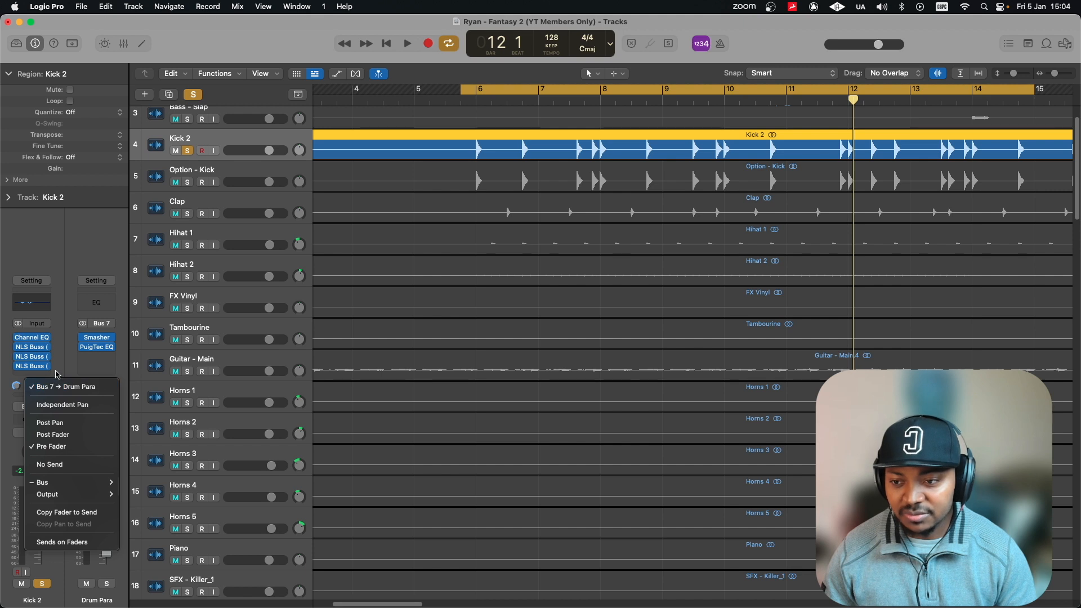
pyautogui.click(56, 372)
pyautogui.click(107, 584)
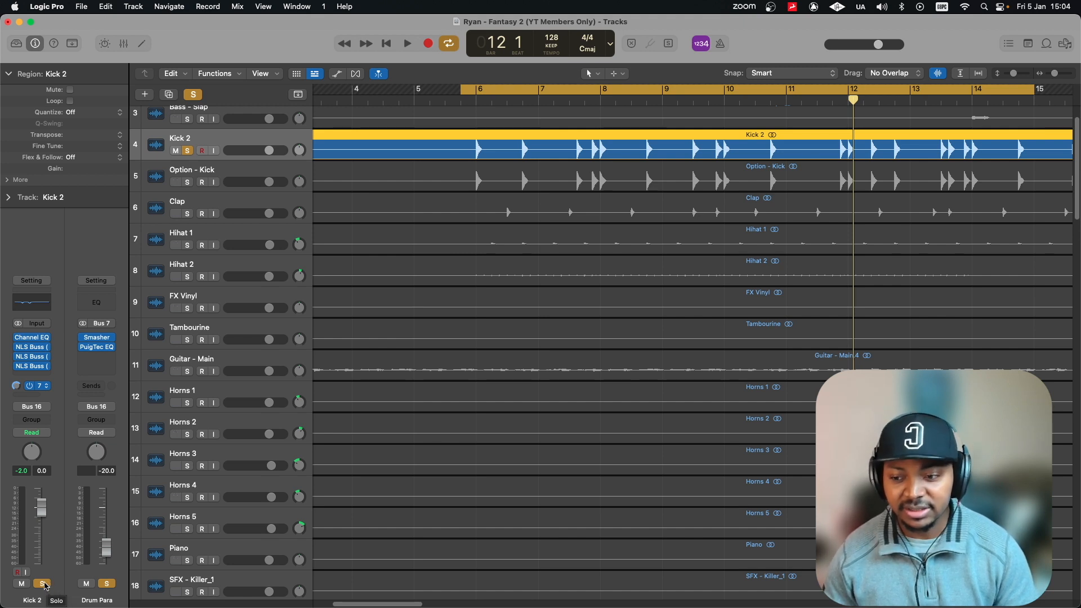
pyautogui.click(44, 585)
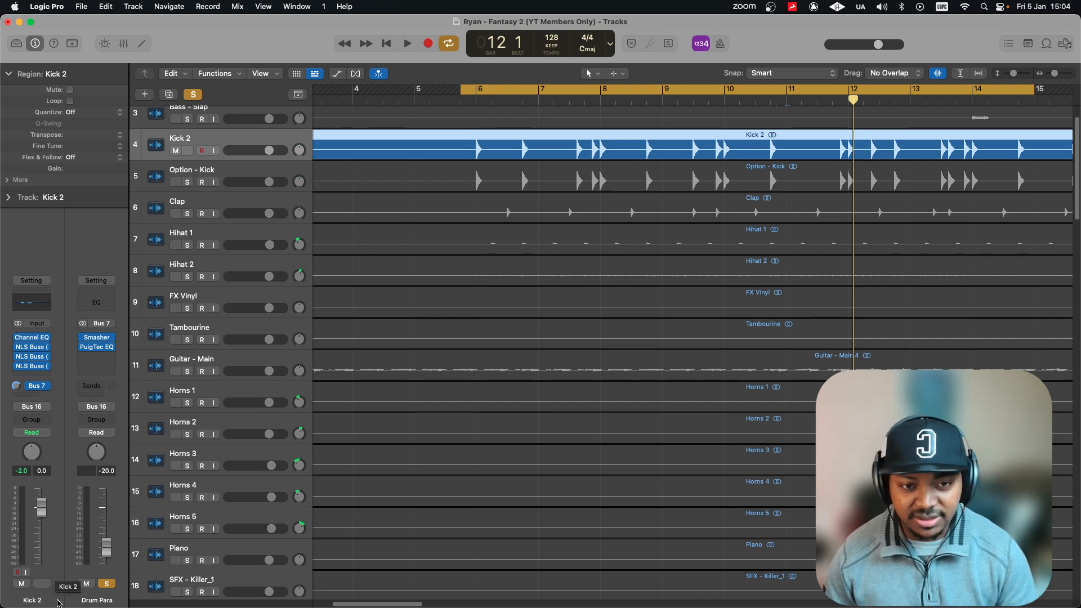
# Step: Review the Smasher and PuigTec EQP1A settings on Drum Para and listen to the parallel channel alone
pyautogui.click(96, 337)
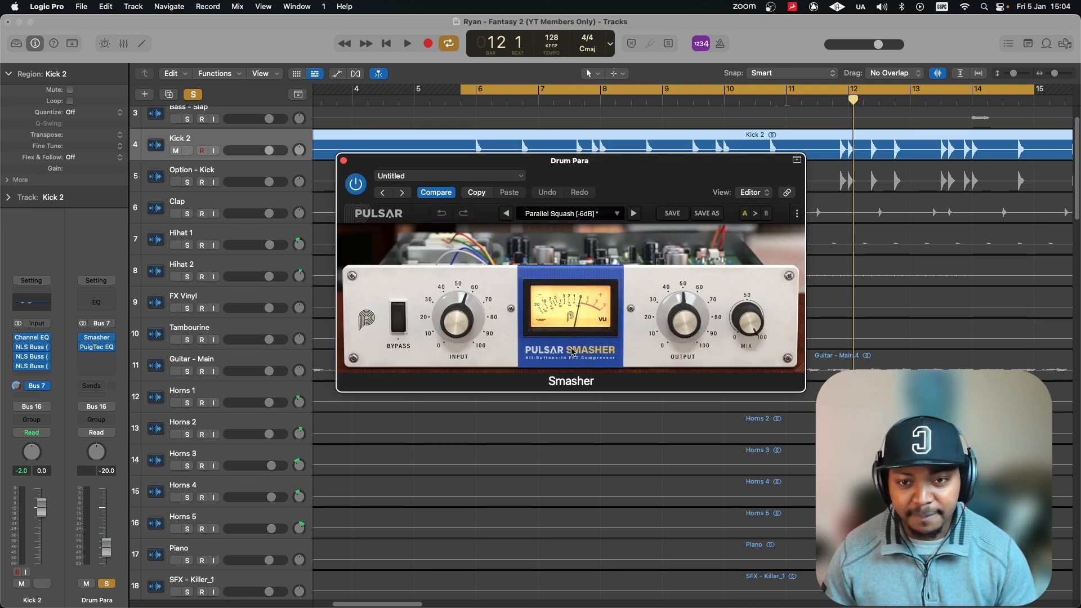
pyautogui.click(97, 348)
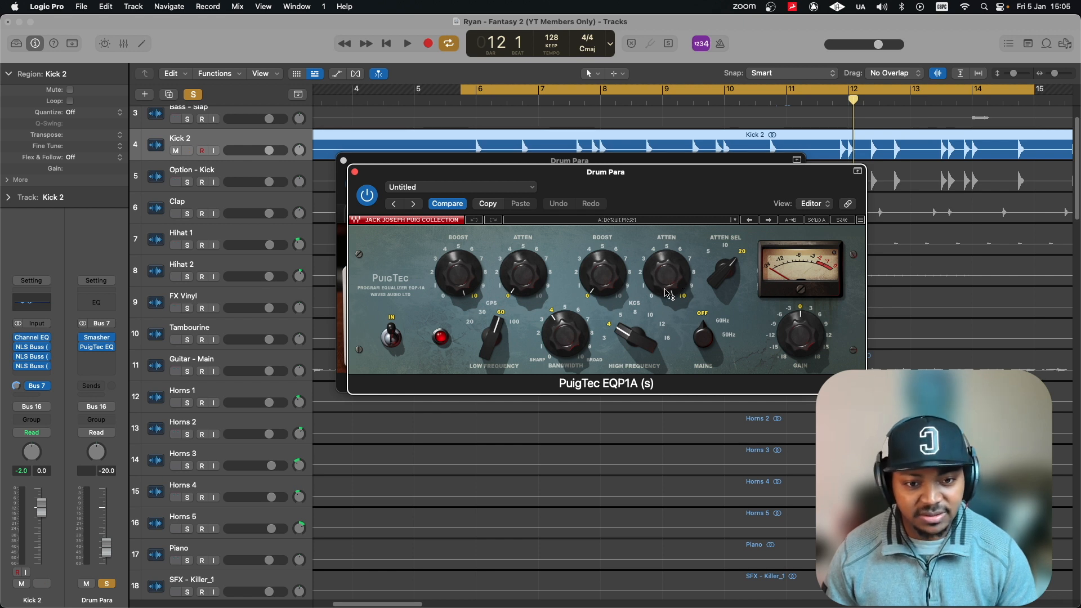
pyautogui.moveTo(671, 274)
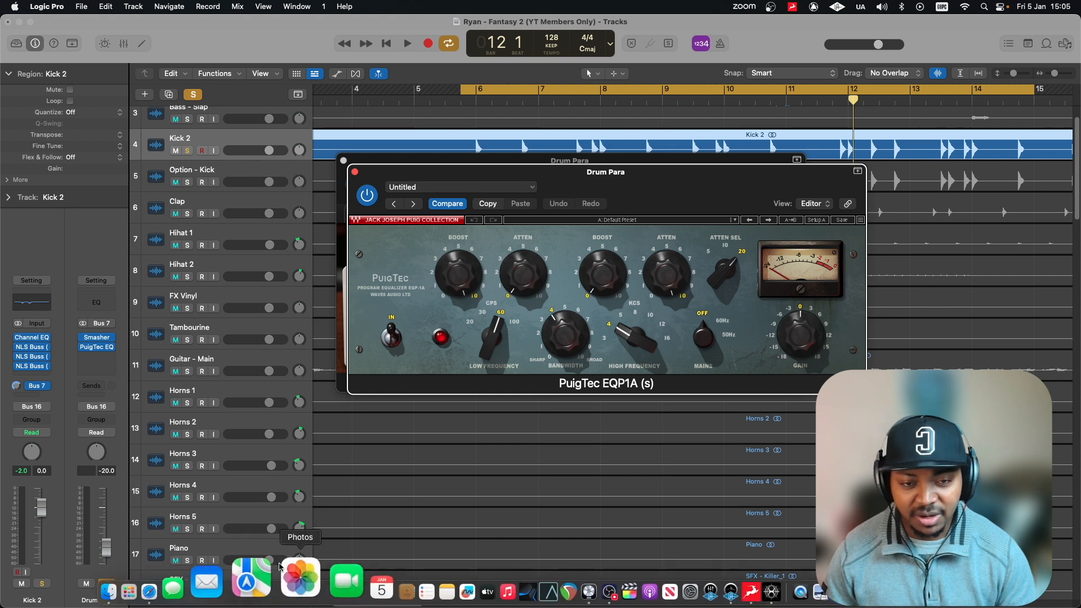
pyautogui.press('space')
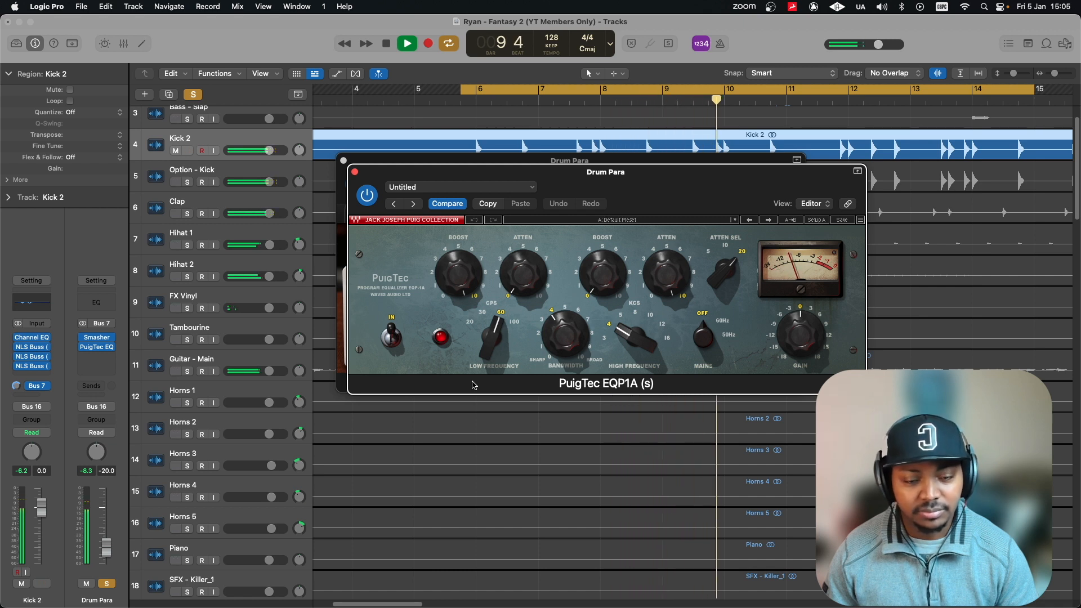
pyautogui.press('space')
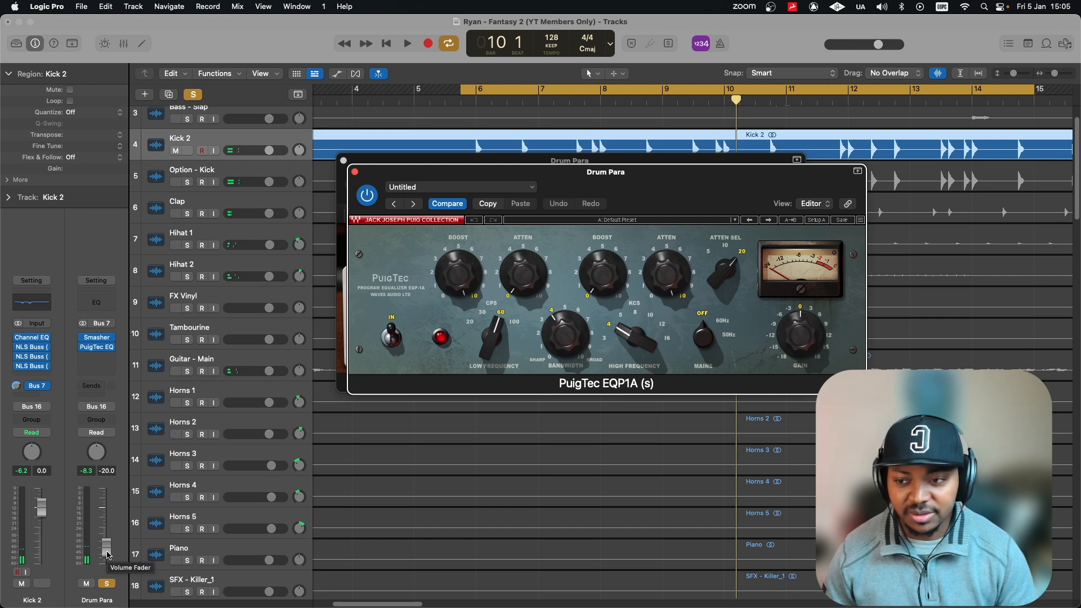
# Step: Solo Kick 2 together with Drum Para and play the loop to hear the blend
pyautogui.click(38, 583)
pyautogui.click(40, 583)
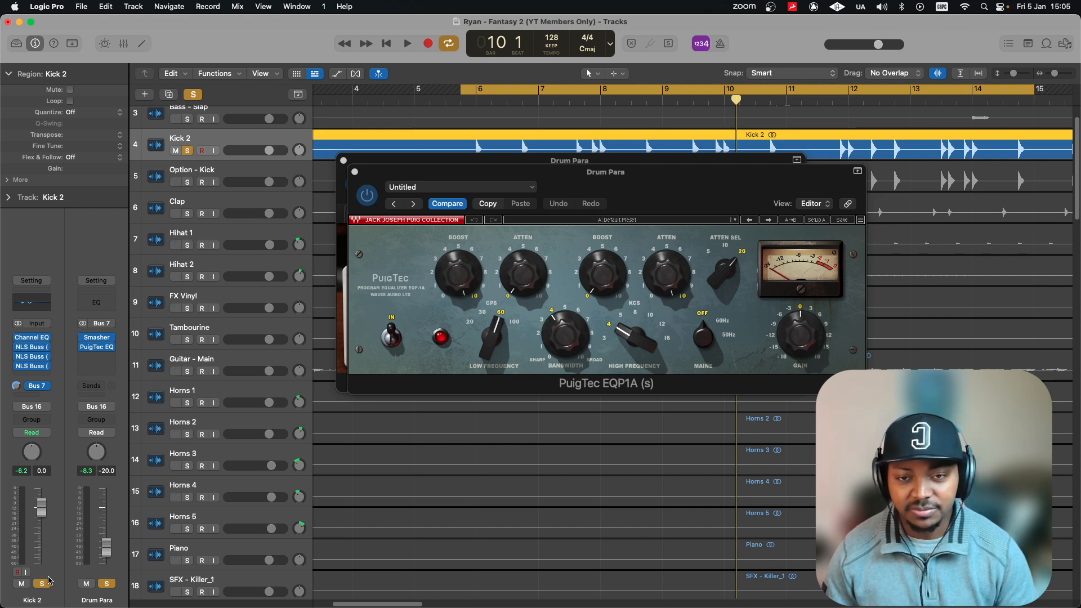
pyautogui.press('space')
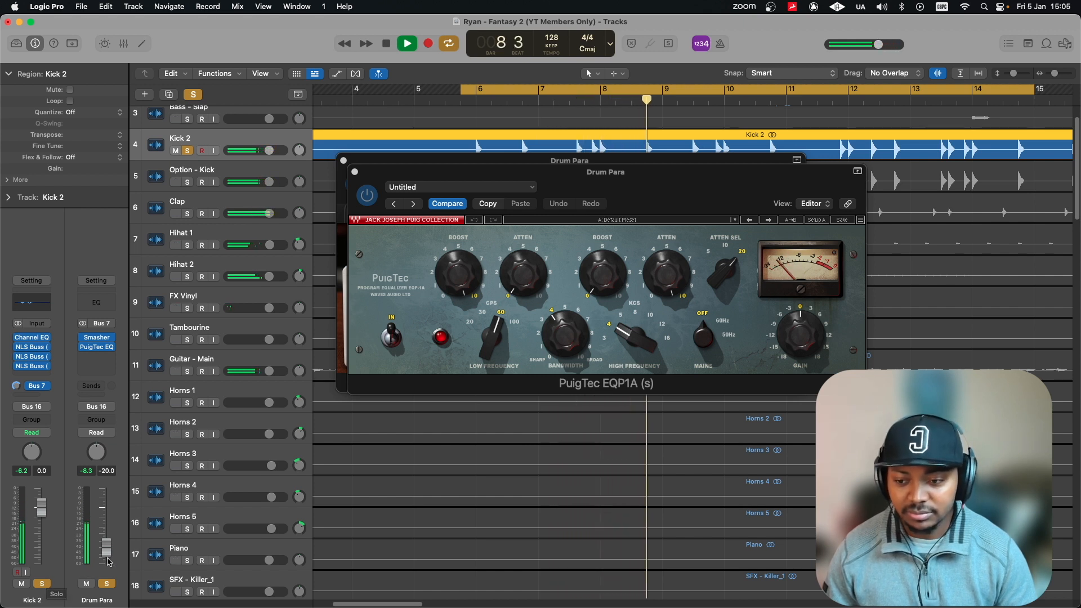
pyautogui.press('space')
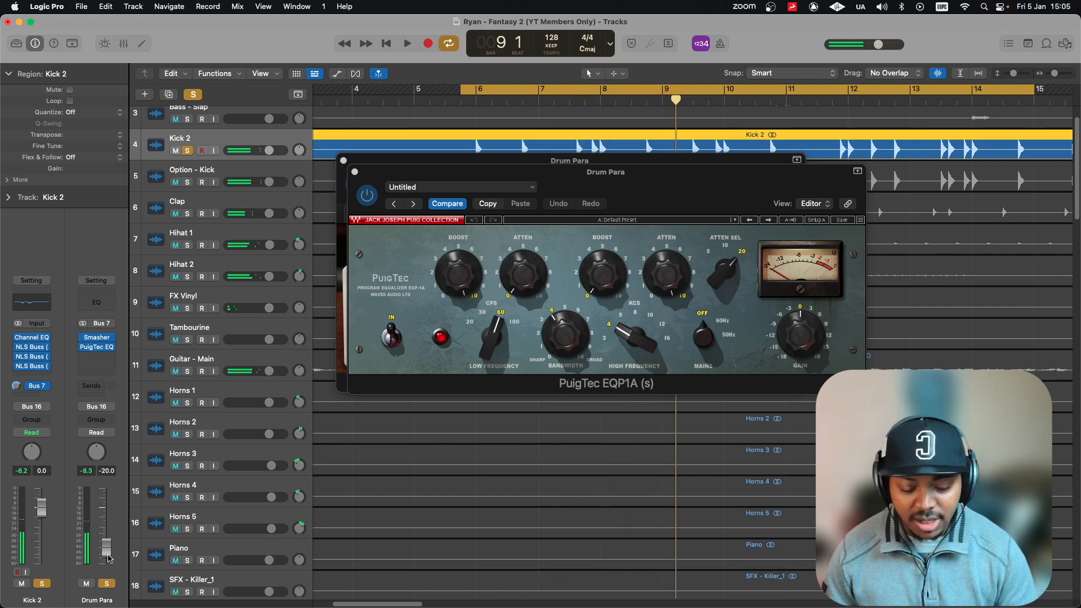
# Step: Raise the Drum Para fader to -9.4 dB and play the loop to hear the louder parallel signal
pyautogui.moveTo(111, 558); pyautogui.dragTo(107, 533)
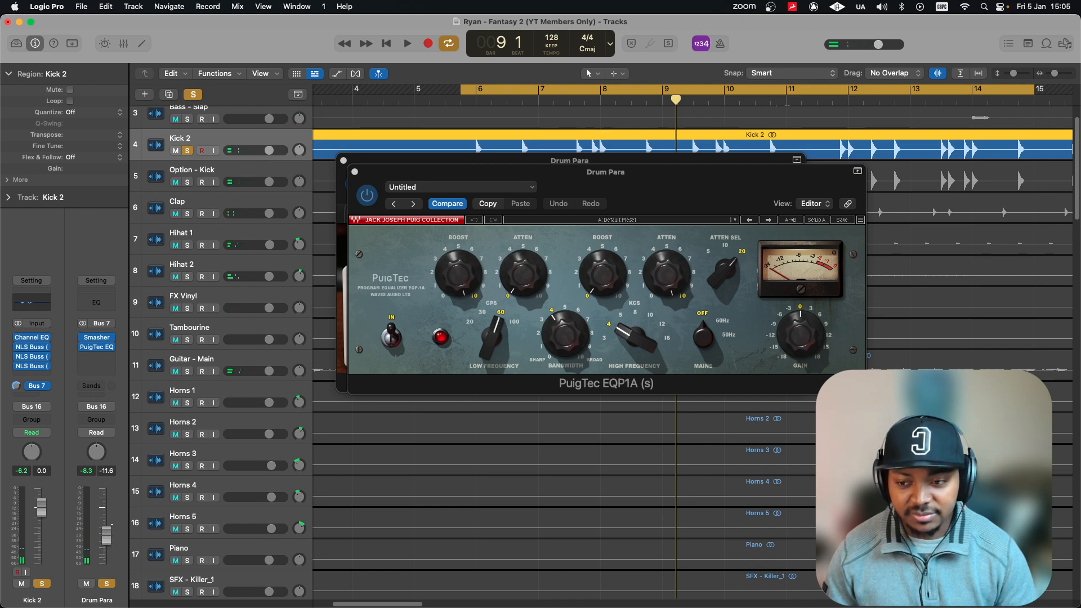
pyautogui.press('space')
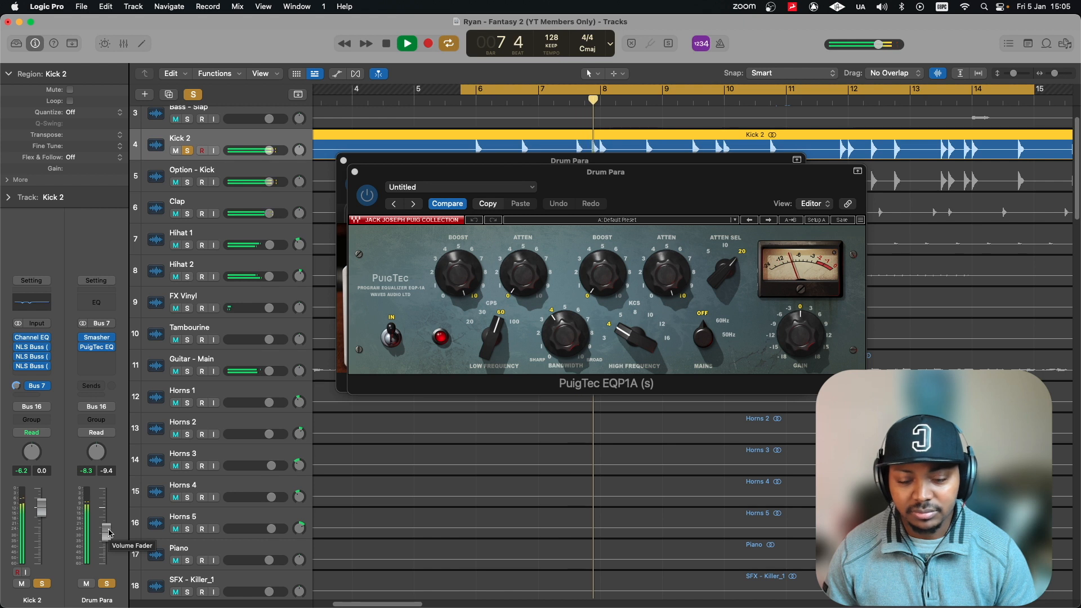
pyautogui.press('space')
# Step: Lower the Drum Para fader to -19.5 dB and close the PuigTec EQP1A and Smasher windows
pyautogui.moveTo(105, 541); pyautogui.dragTo(105, 546)
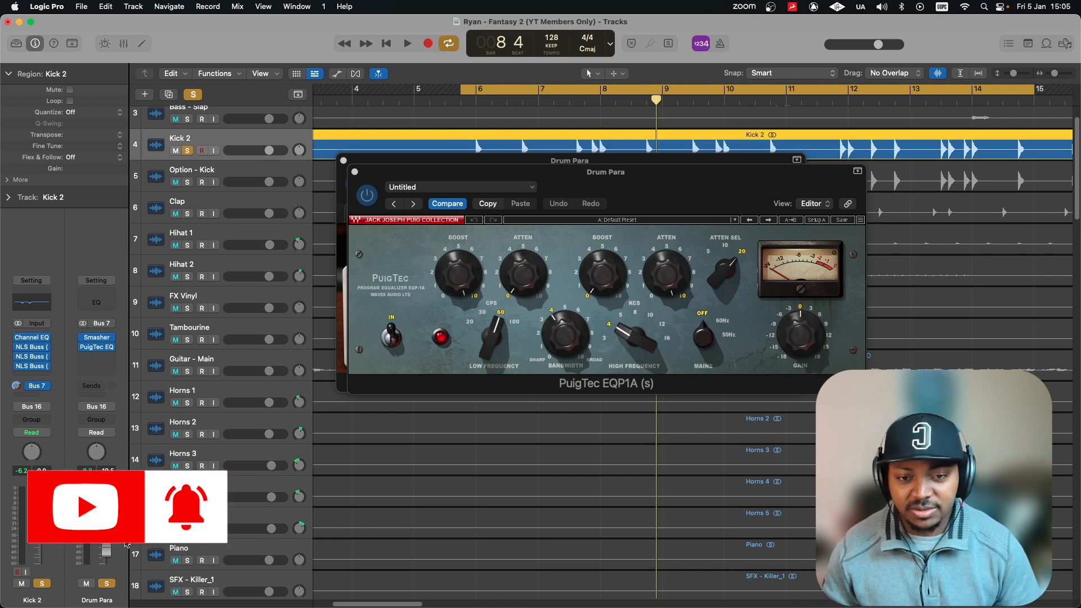
pyautogui.click(354, 173)
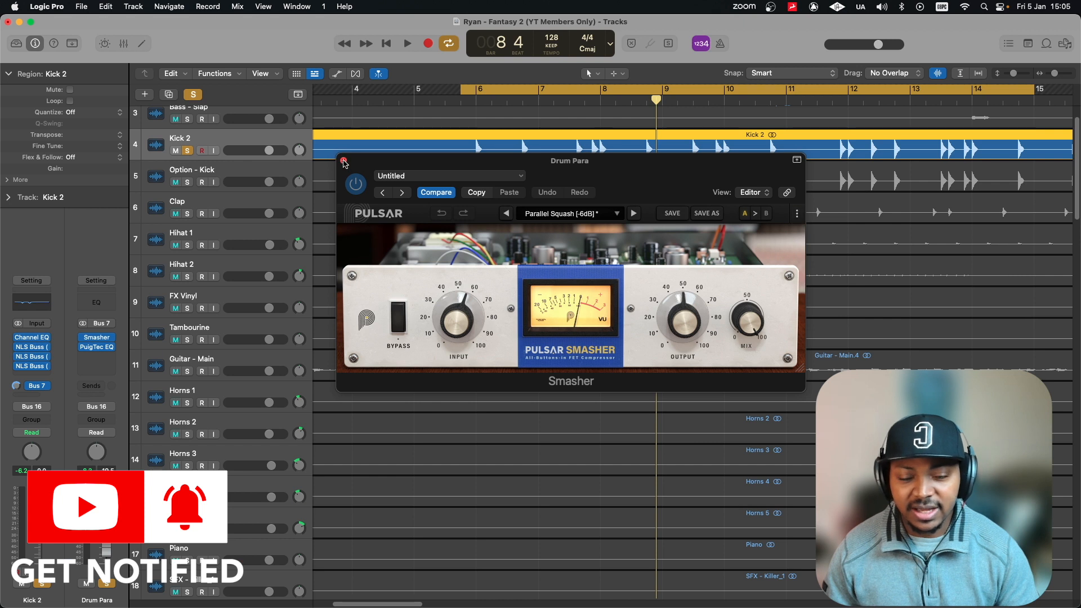
pyautogui.click(344, 163)
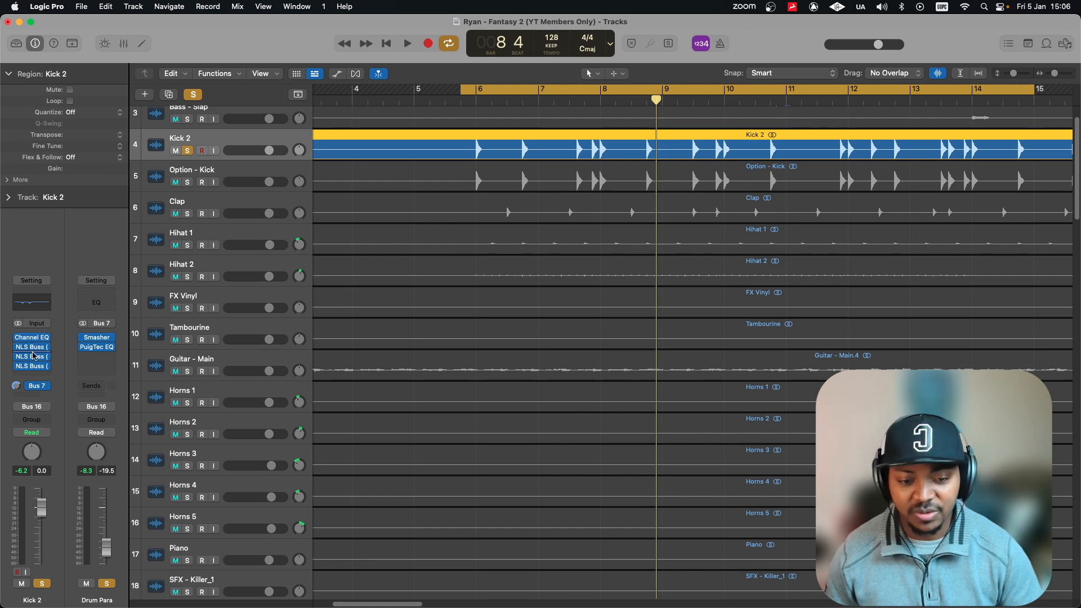
# Step: Reopen Smasher on Drum Para, play the loop to watch its gain reduction meter, and close the plug-in
pyautogui.click(98, 338)
pyautogui.moveTo(652, 193); pyautogui.dragTo(531, 301)
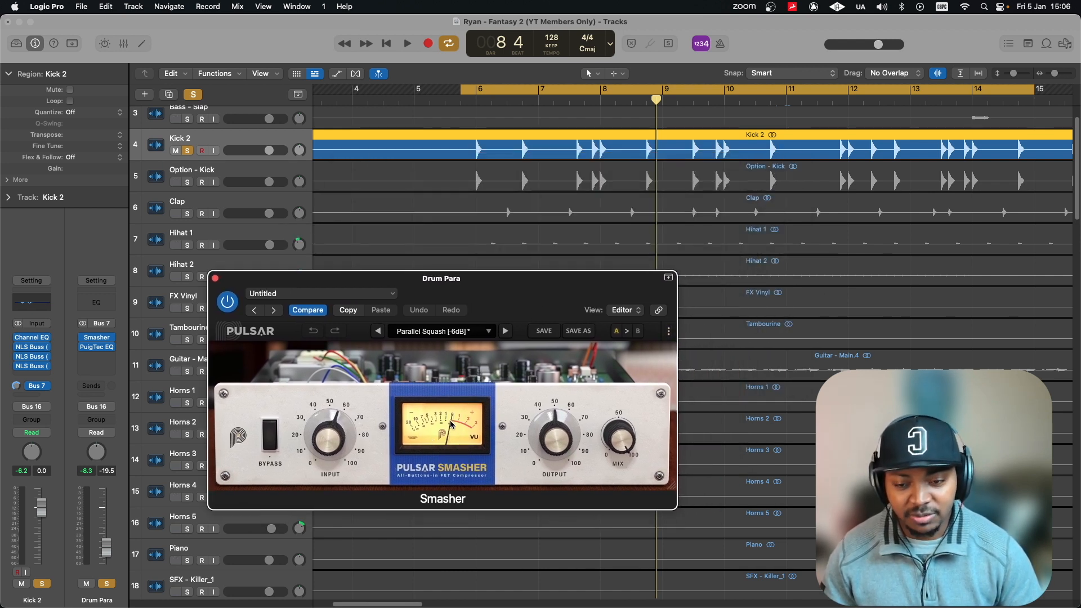
pyautogui.moveTo(407, 431)
pyautogui.press('space')
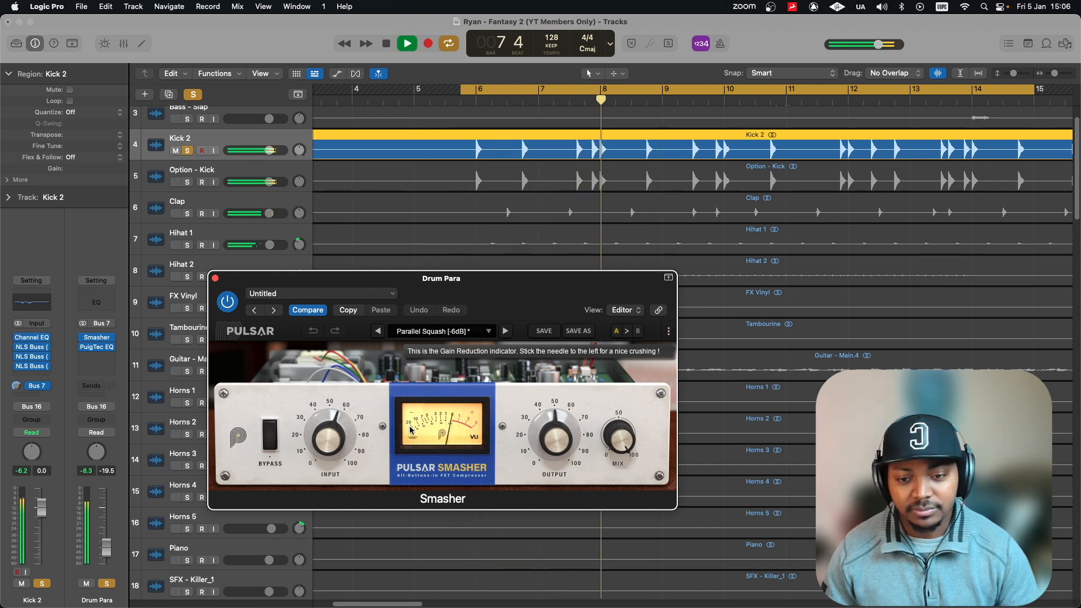
pyautogui.press('space')
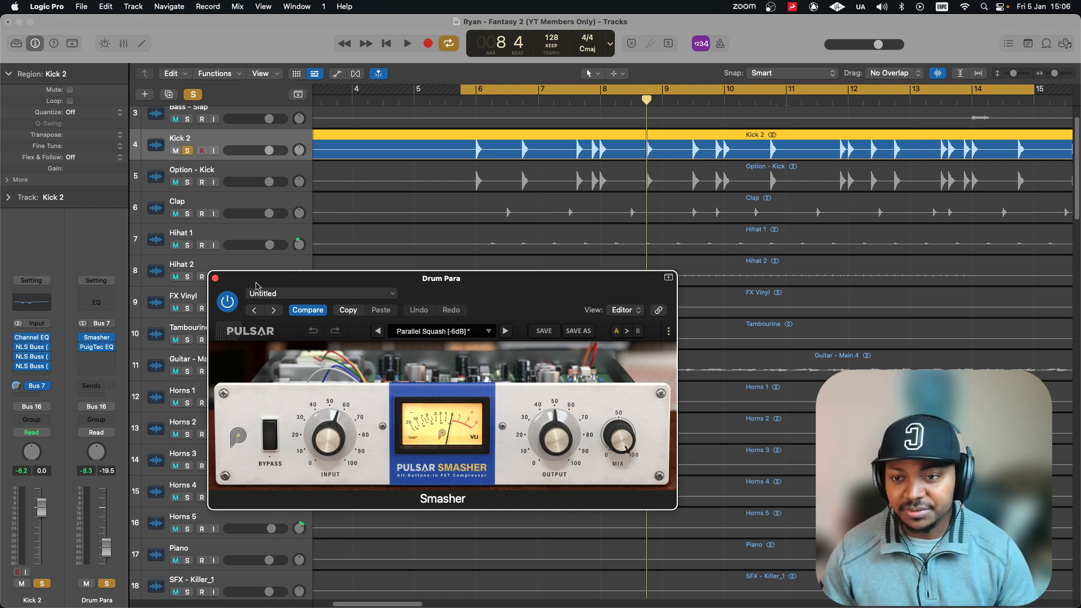
pyautogui.click(216, 280)
# Step: Switch the solo from Kick 2 to the Option - Kick track and play the loop to hear it
pyautogui.click(215, 174)
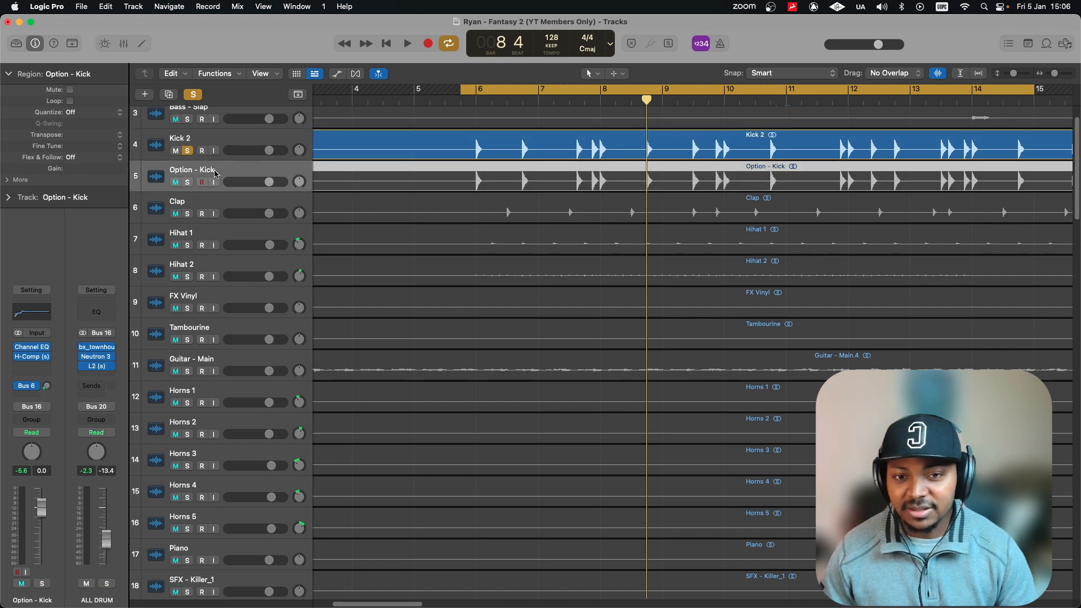
pyautogui.click(190, 153)
pyautogui.click(188, 182)
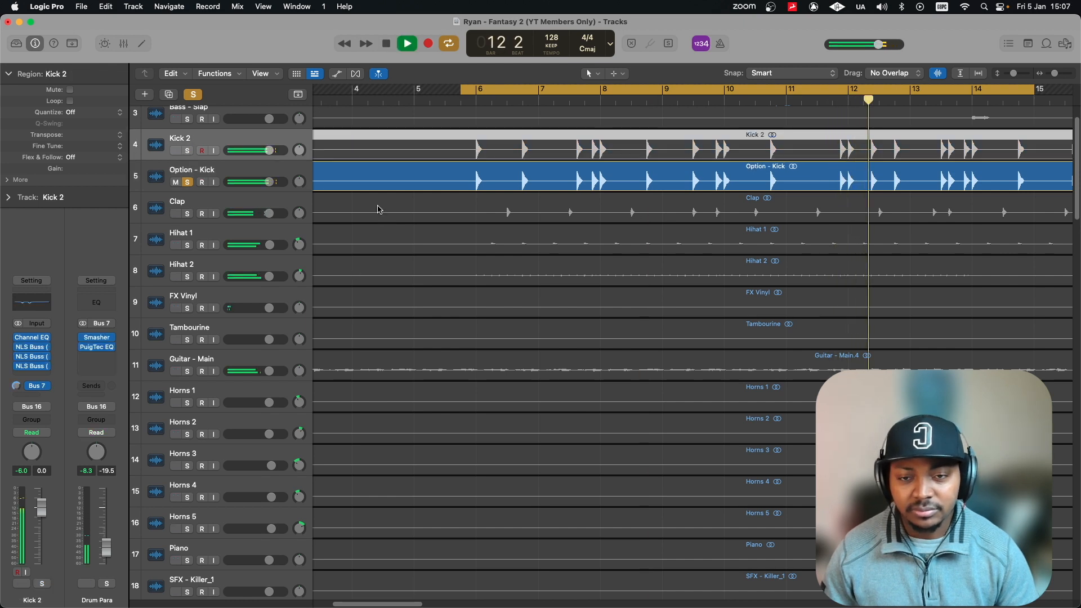
pyautogui.press('space')
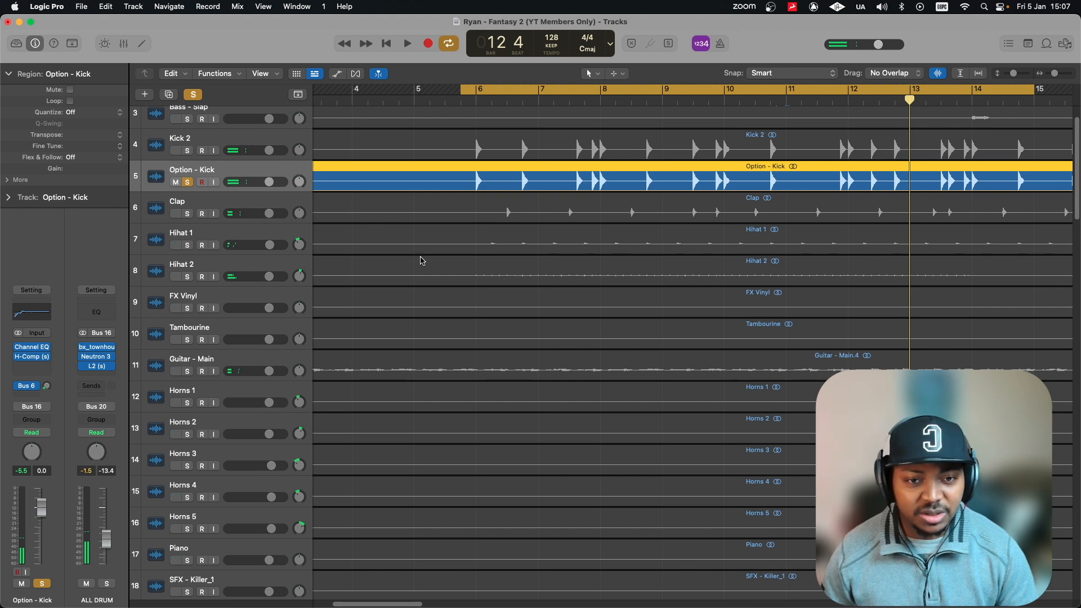
# Step: Review the Channel EQ bands on Option - Kick, close the EQ, and open the H-Comp compressor
pyautogui.click(32, 349)
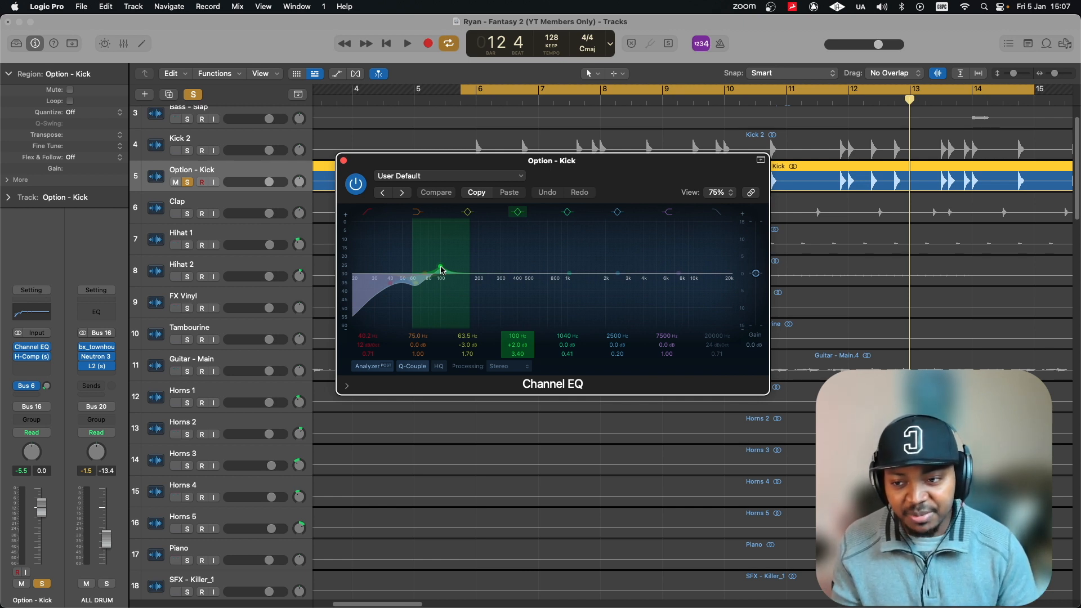
pyautogui.click(343, 162)
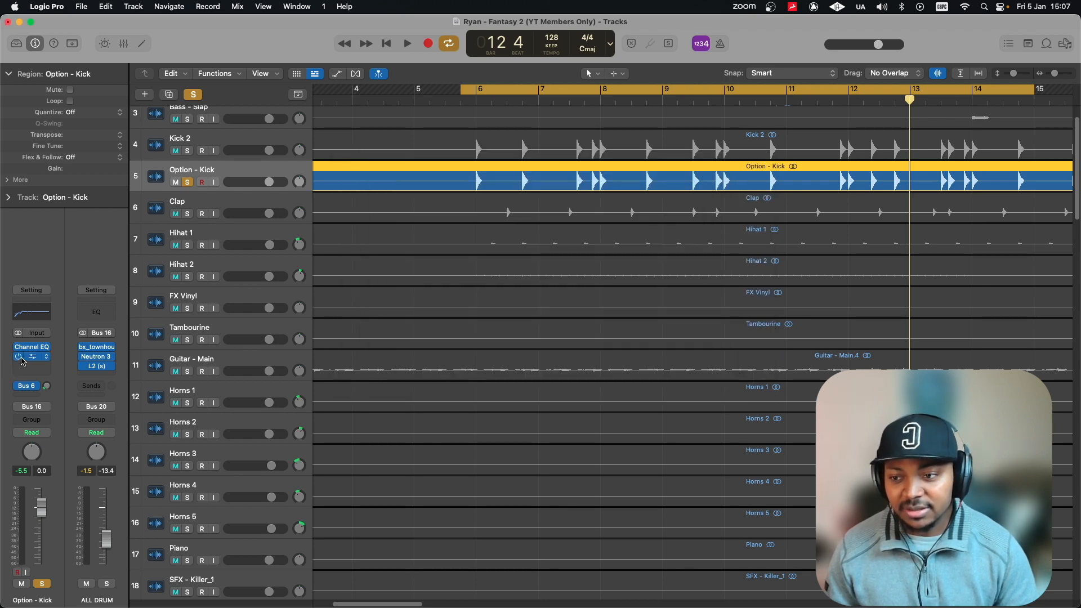
pyautogui.click(31, 357)
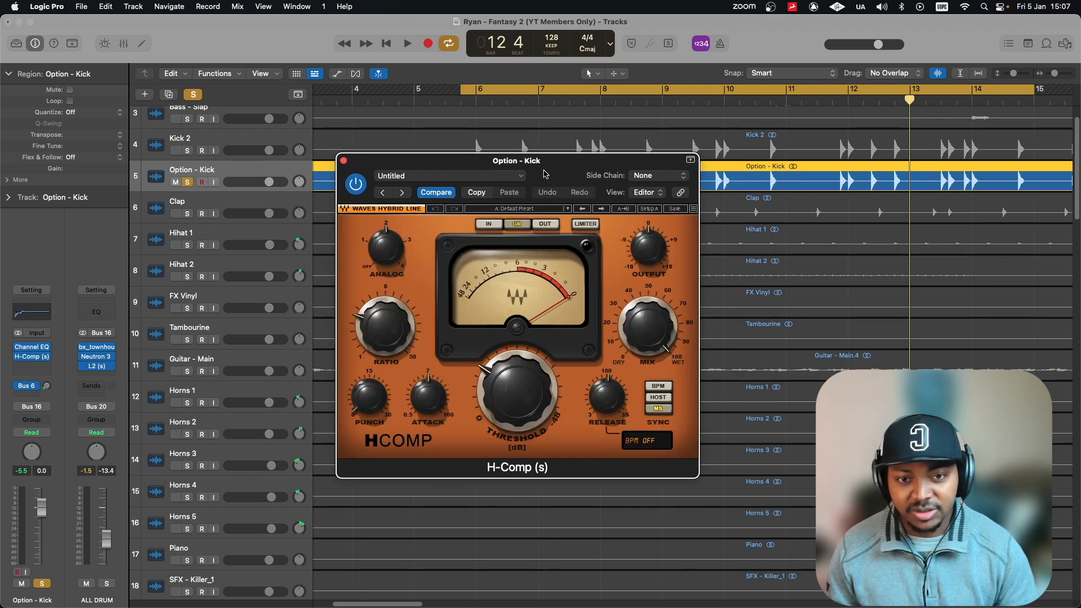
pyautogui.moveTo(544, 174); pyautogui.dragTo(540, 215)
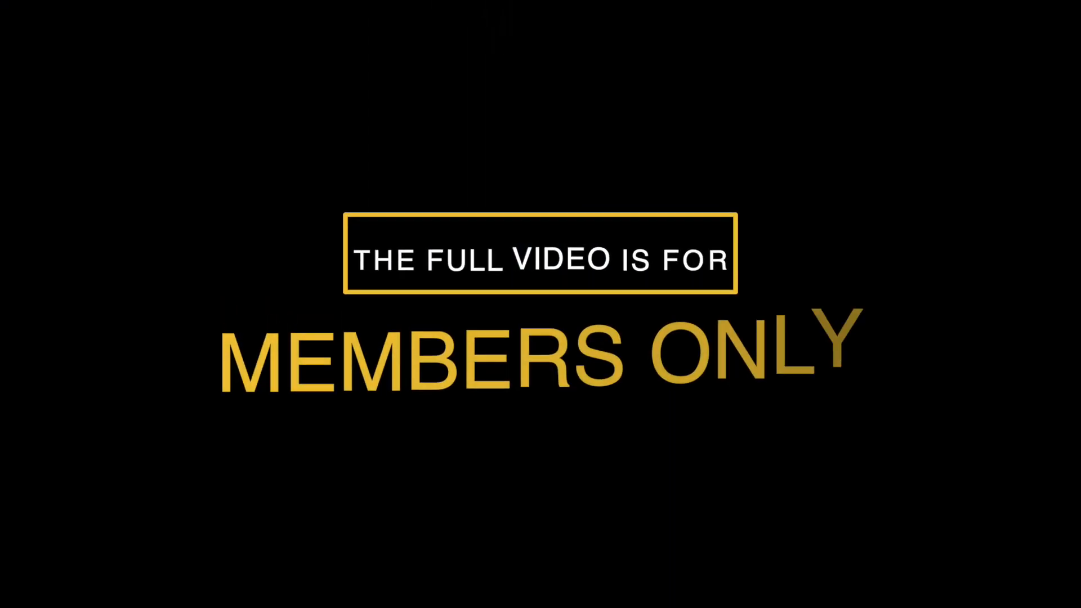